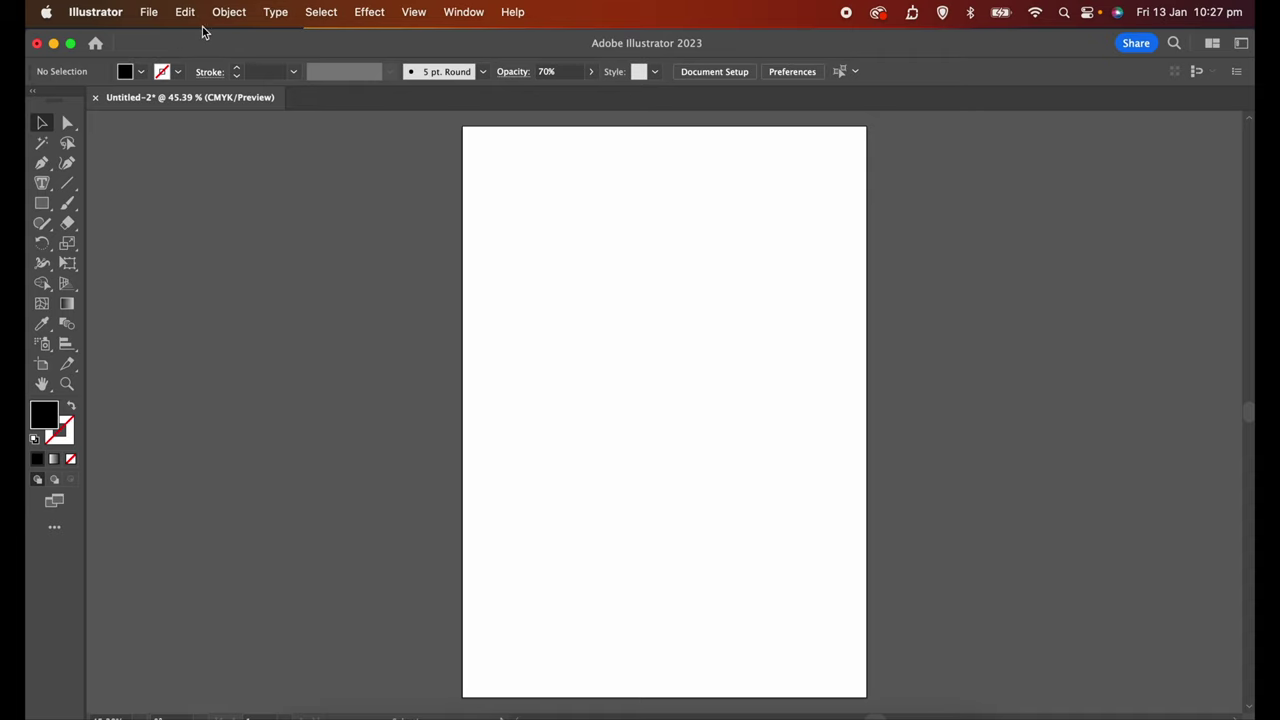
# Open Edit > Keyboard Shortcuts and toggle the list between Tools and Menu Commands.
pyautogui.click(185, 12)
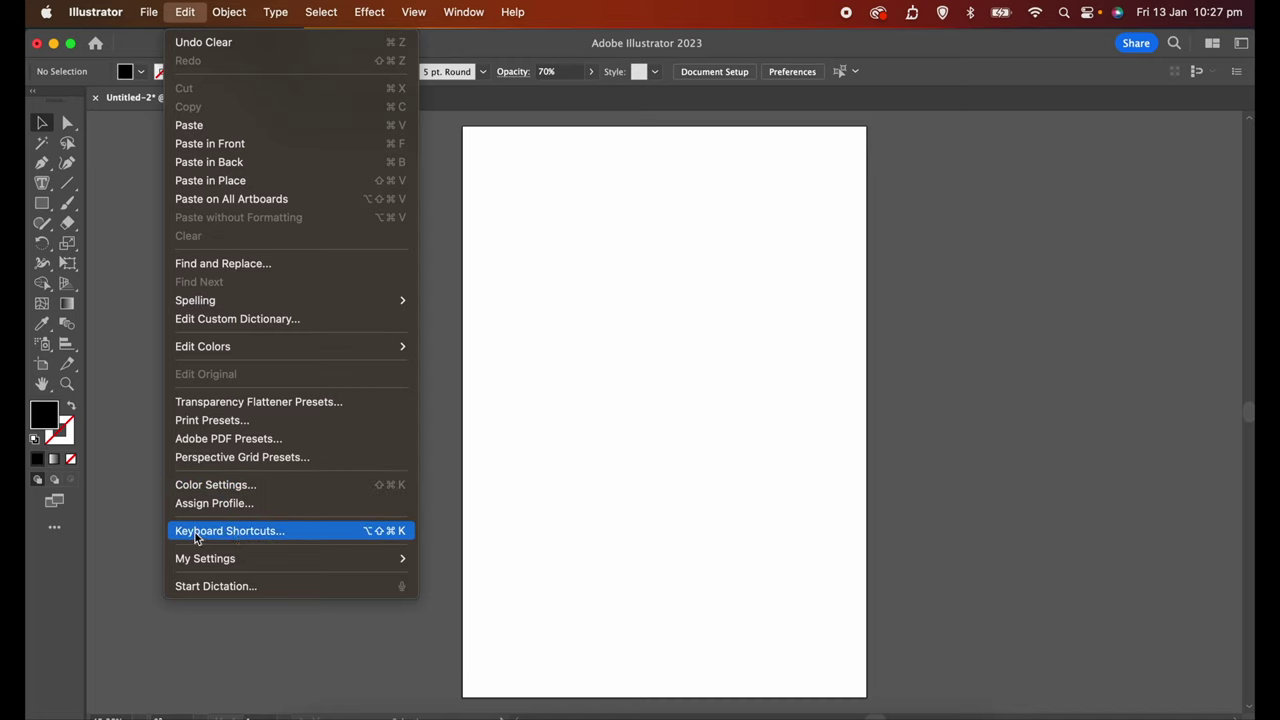
pyautogui.click(249, 533)
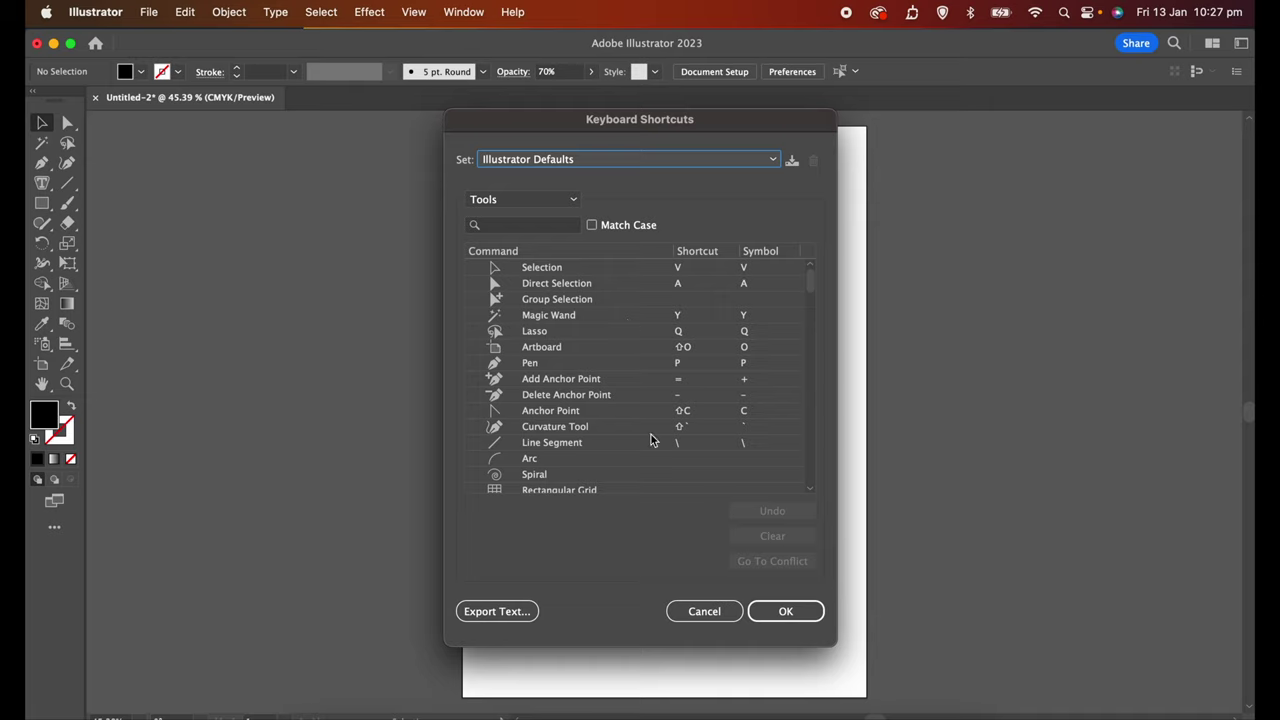
pyautogui.click(545, 201)
pyautogui.click(525, 217)
pyautogui.click(535, 200)
pyautogui.click(518, 234)
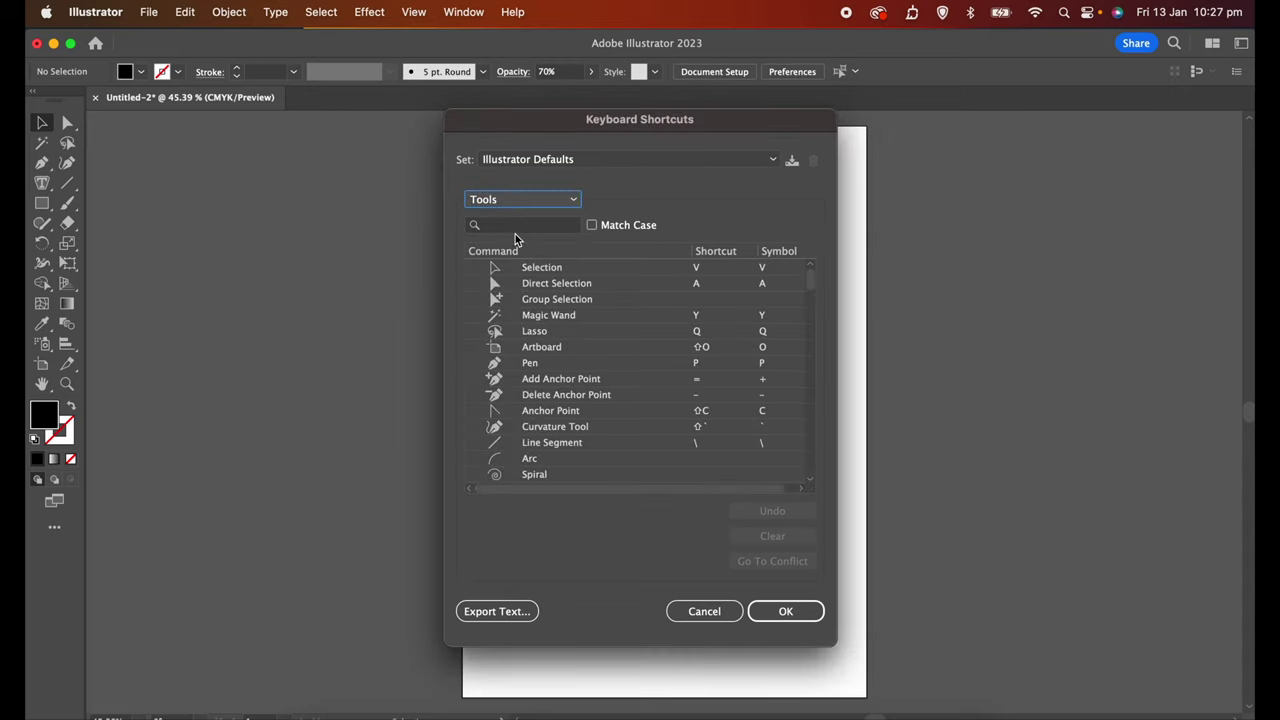
pyautogui.click(530, 204)
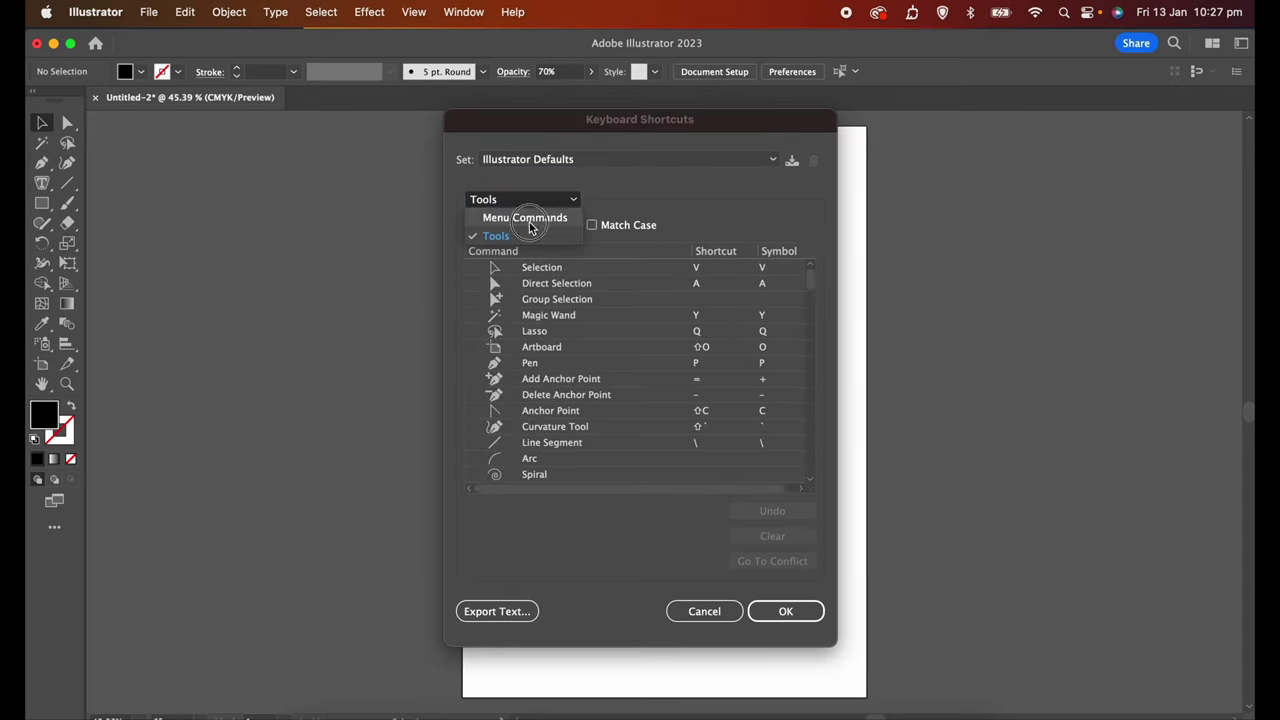
pyautogui.click(514, 215)
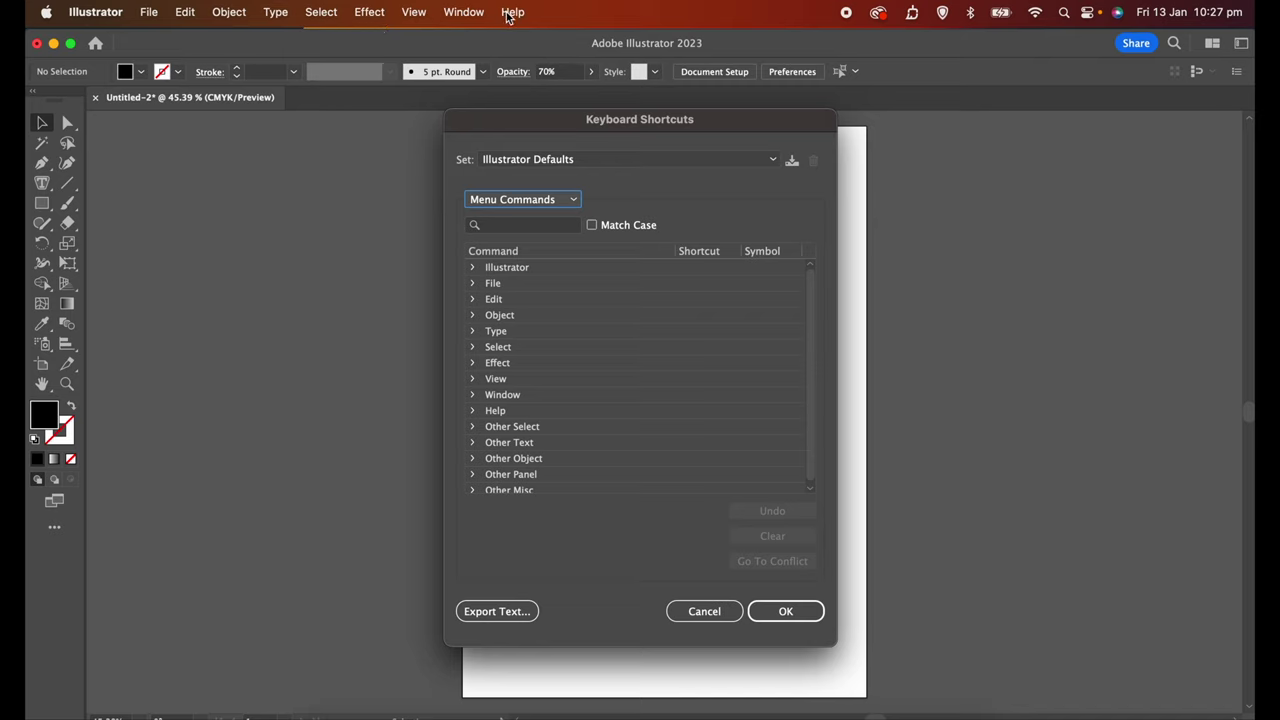
# Expand the File category and scroll through its menu-command shortcuts.
pyautogui.click(498, 335)
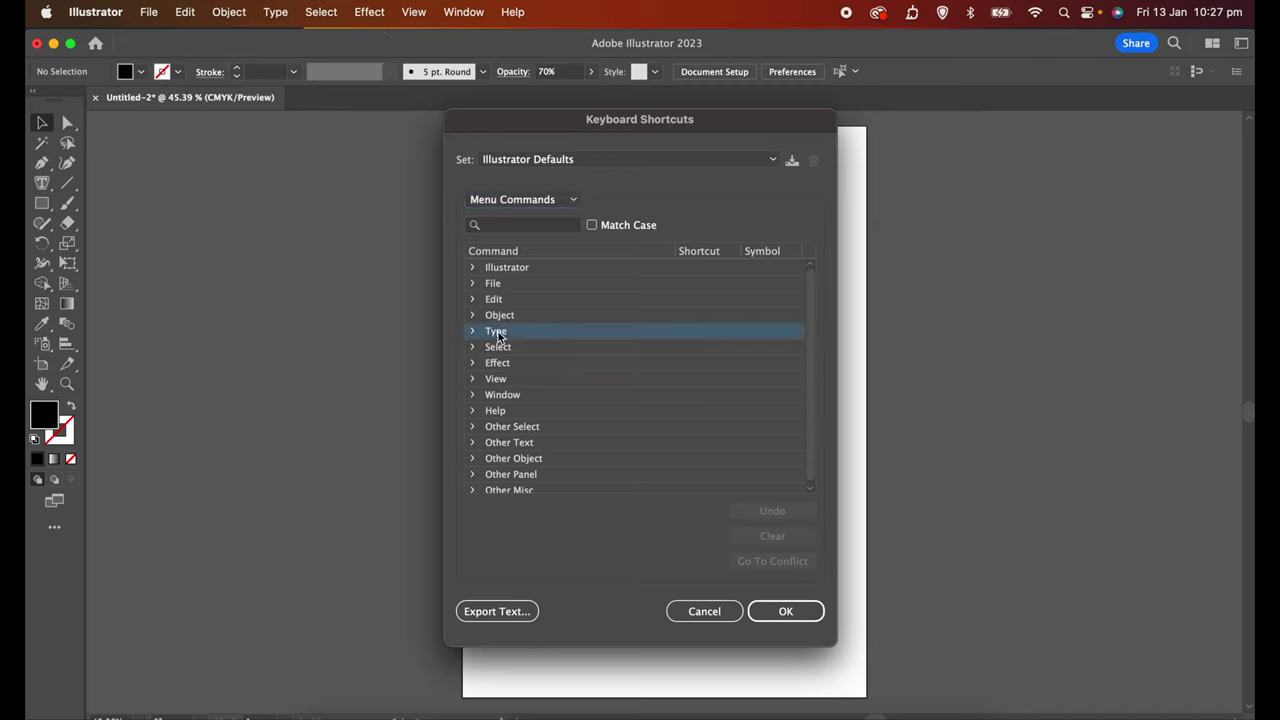
pyautogui.click(474, 284)
pyautogui.scroll(-1, 579, 365)
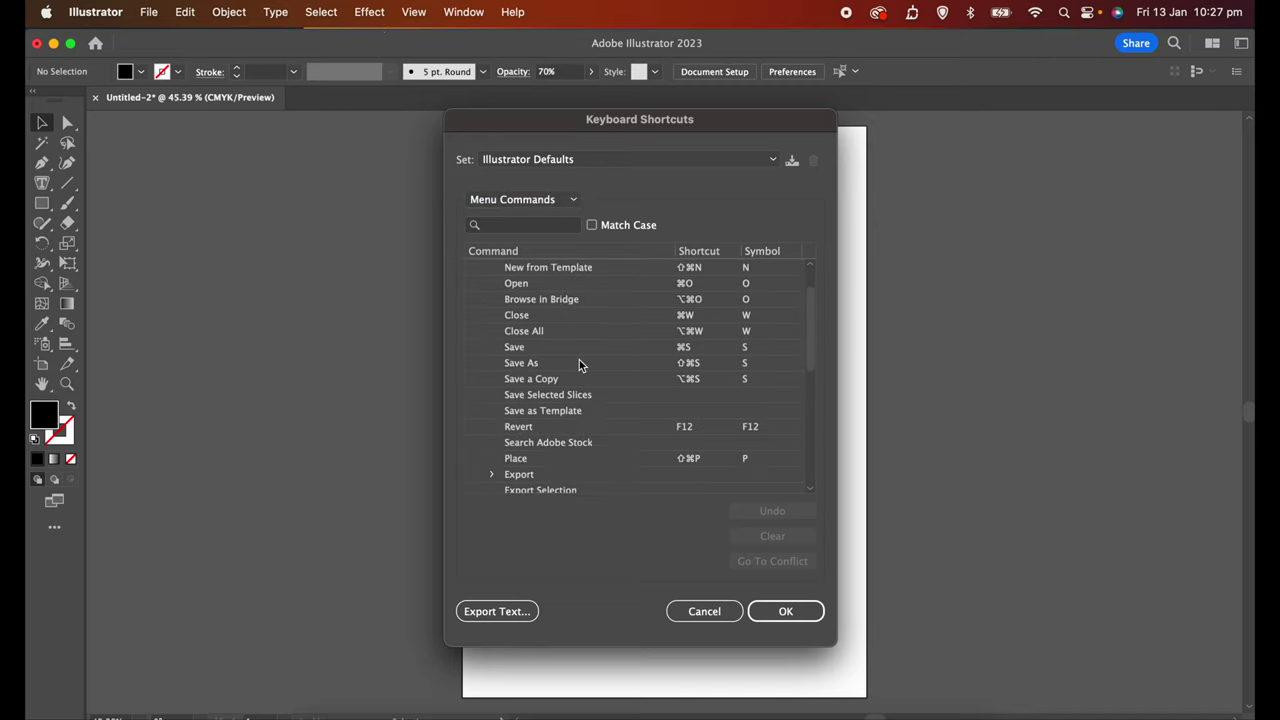
pyautogui.scroll(-2, 579, 363)
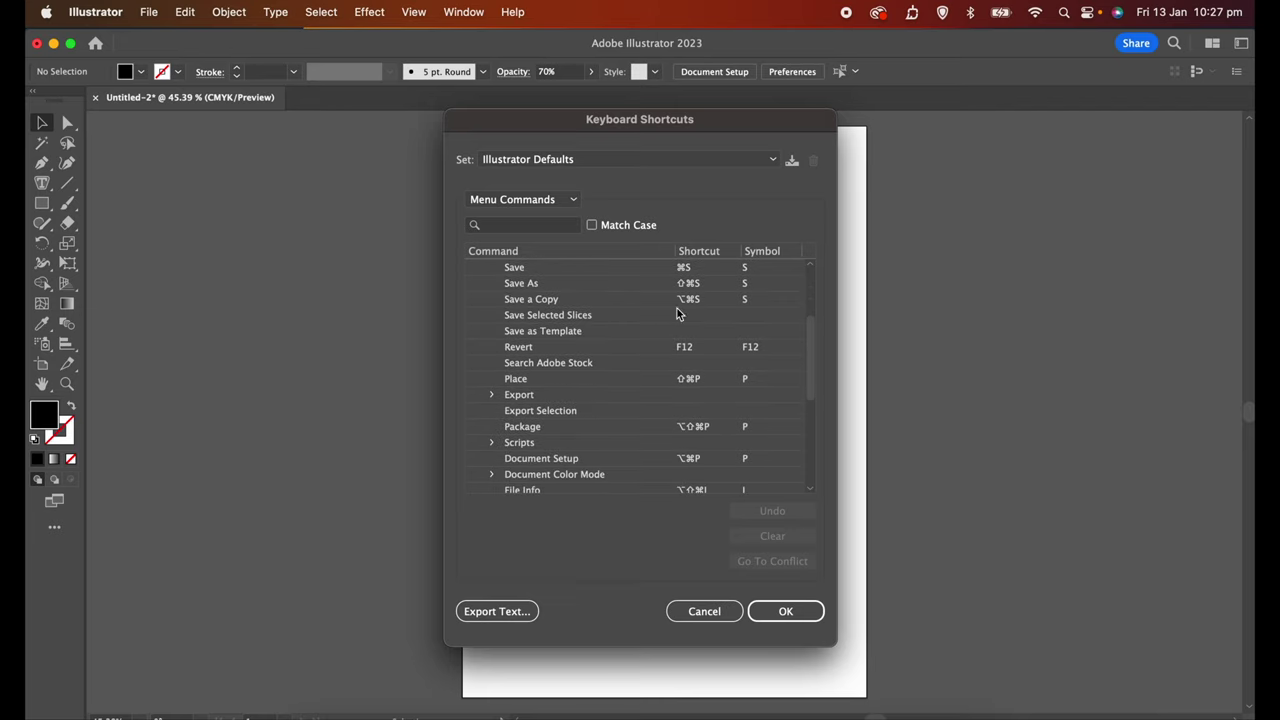
pyautogui.scroll(-4, 699, 349)
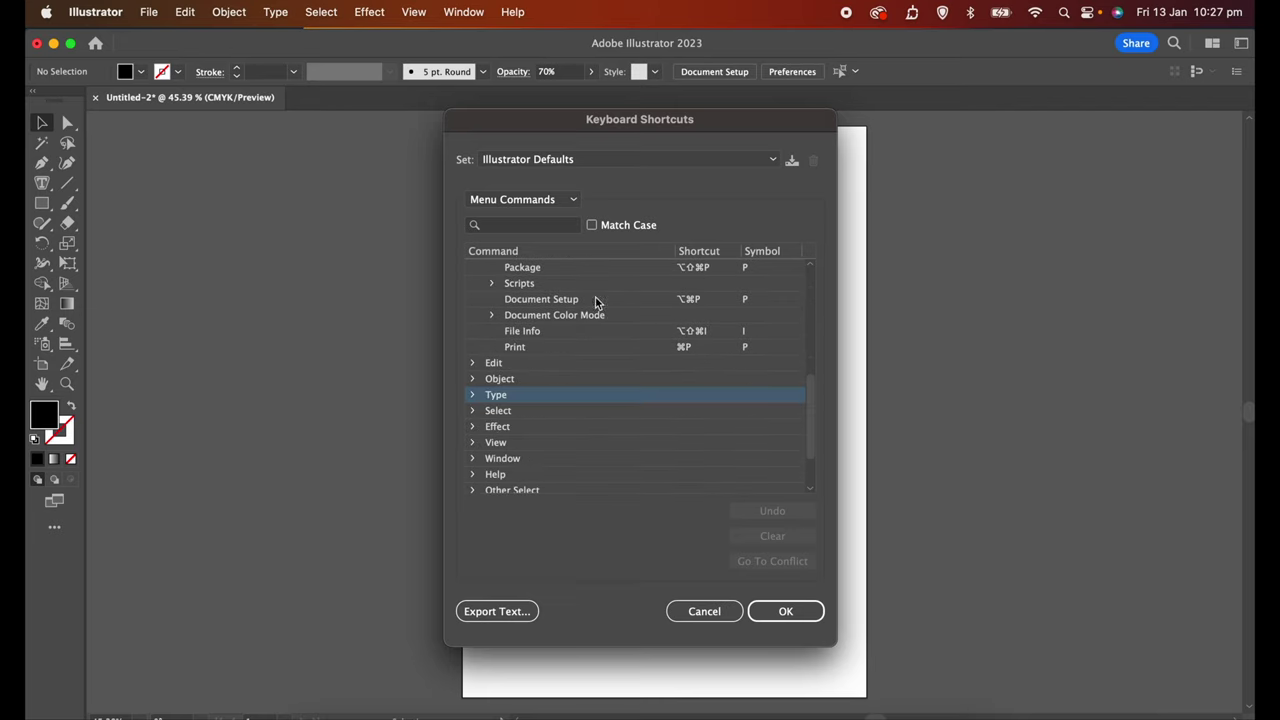
# Switch back to Tools and scroll through the default tool shortcuts.
pyautogui.click(520, 199)
pyautogui.click(511, 241)
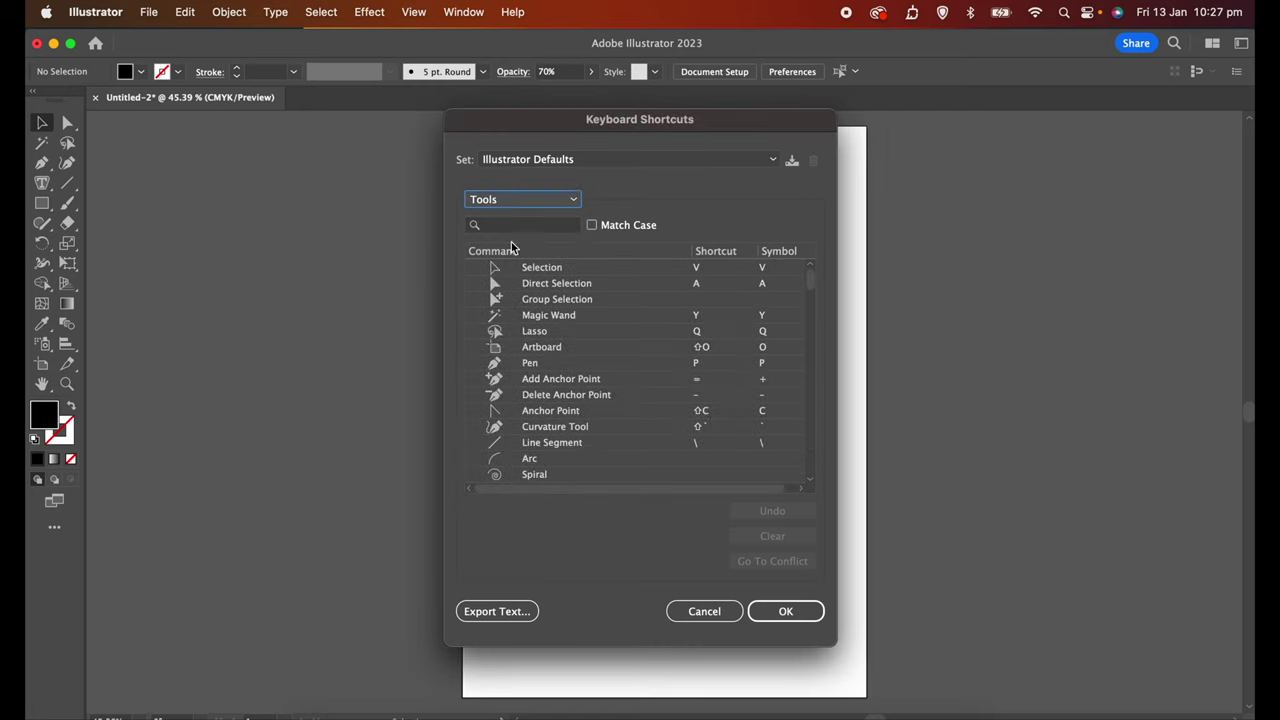
pyautogui.scroll(-4, 676, 360)
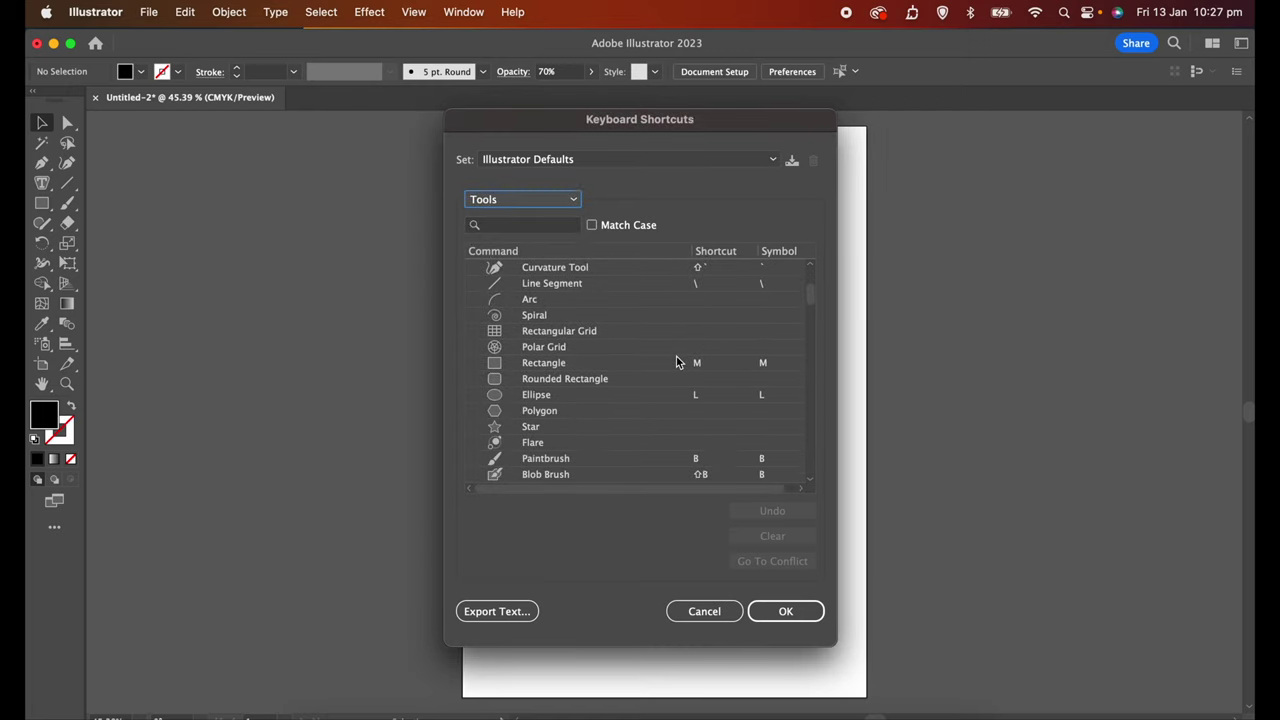
pyautogui.scroll(-4, 720, 362)
pyautogui.scroll(-2, 720, 362)
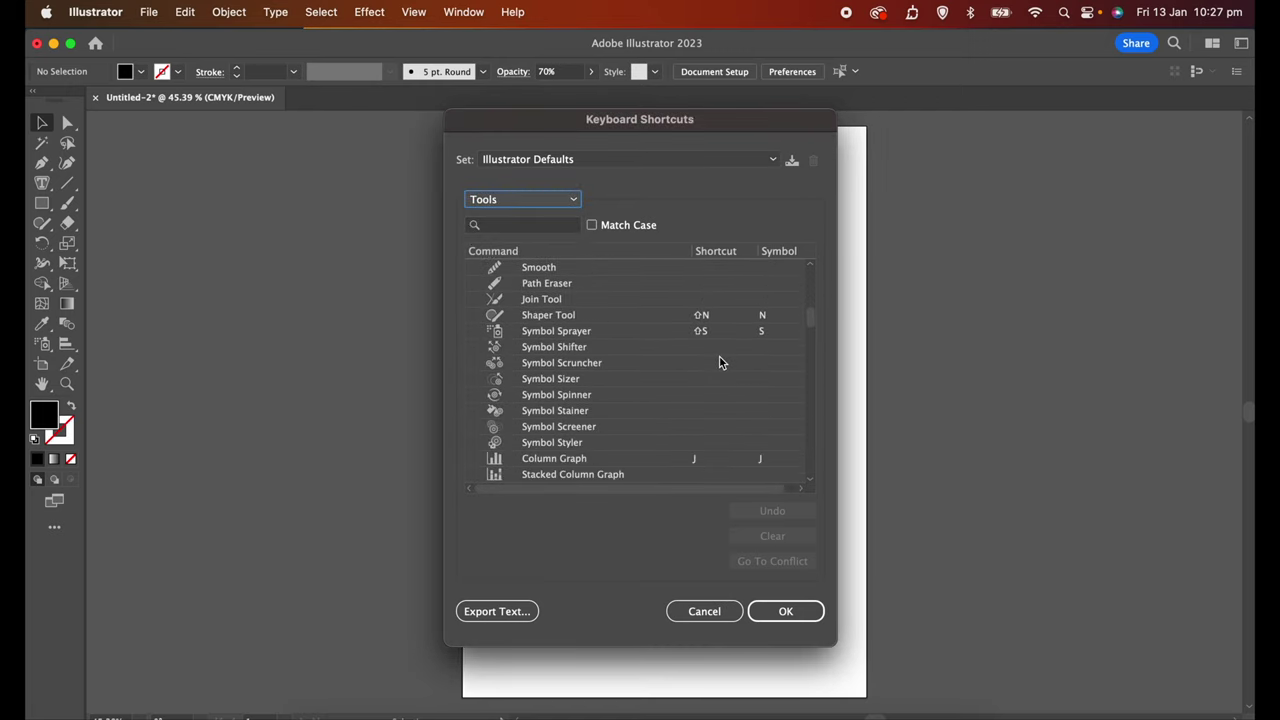
pyautogui.scroll(10, 720, 362)
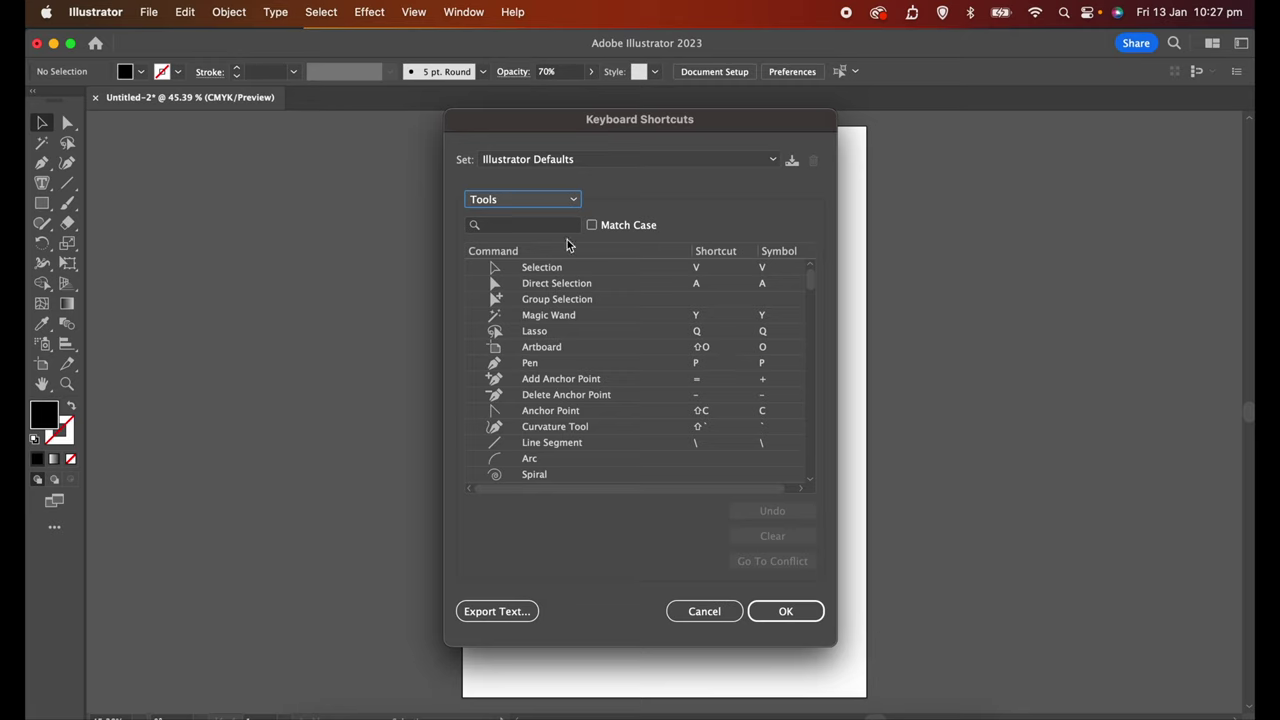
pyautogui.click(526, 202)
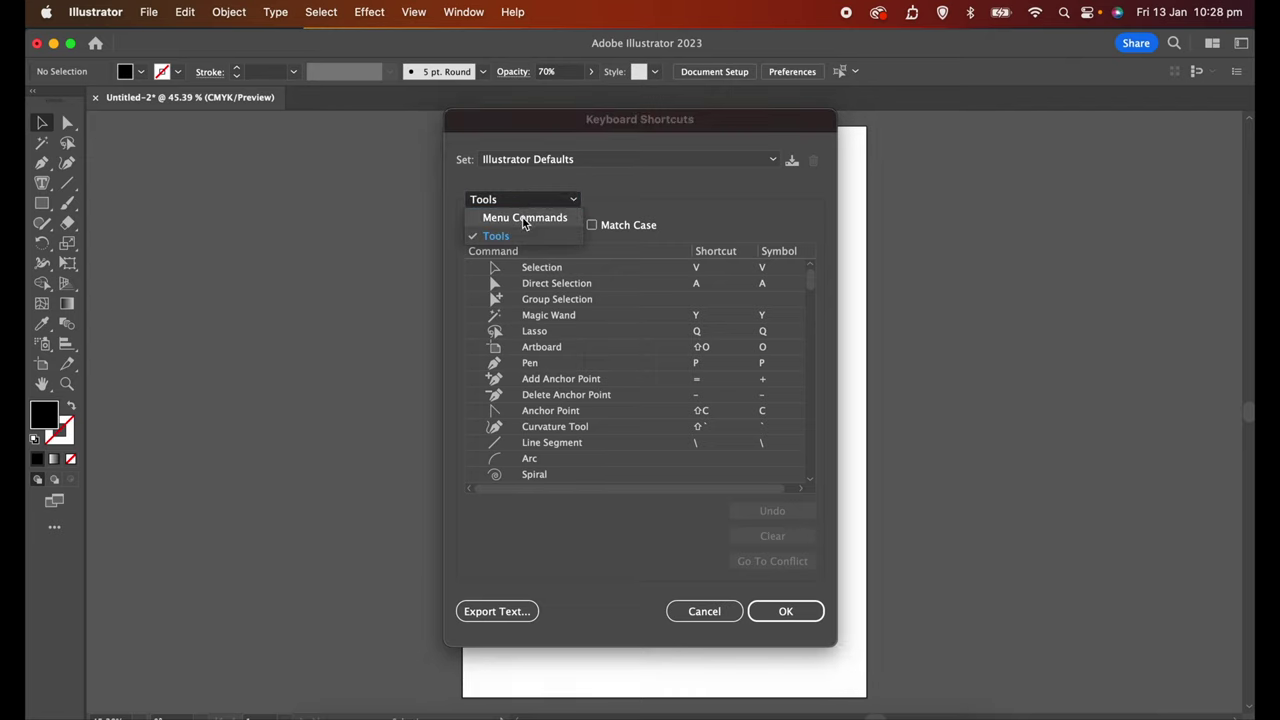
# List Menu Commands and select File > Export > Export As.
pyautogui.click(523, 216)
pyautogui.click(472, 284)
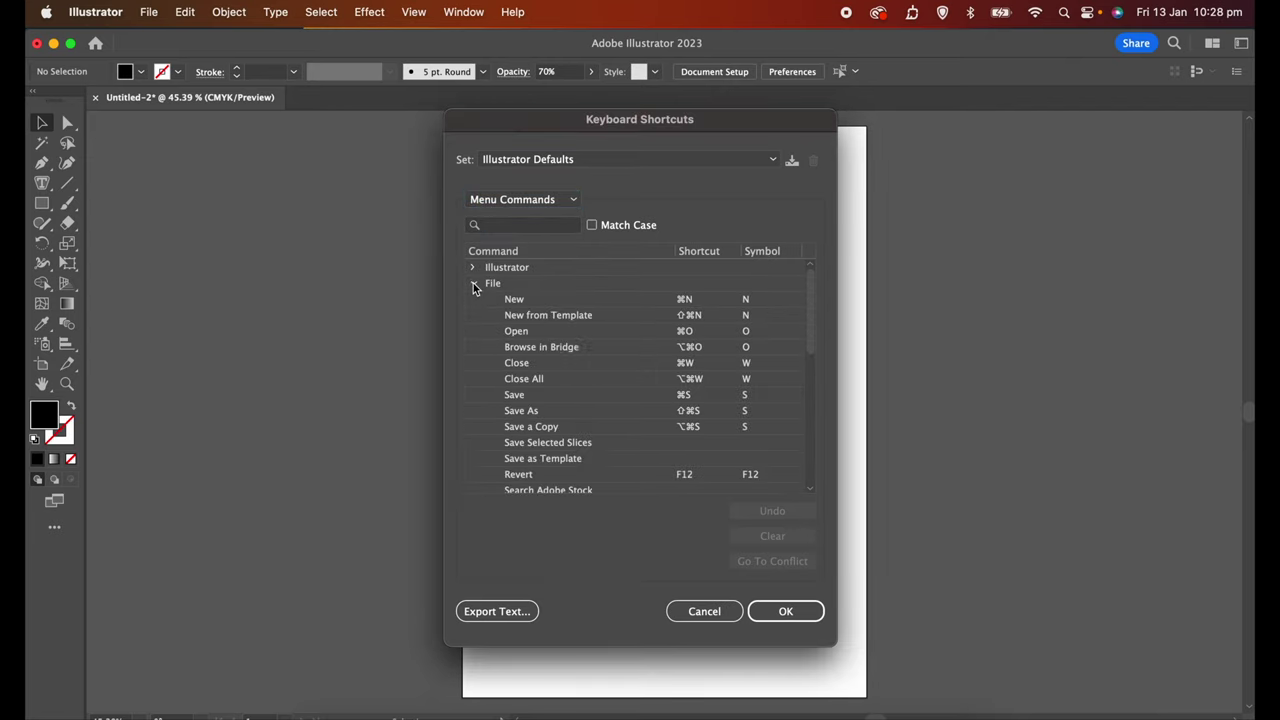
pyautogui.scroll(-5, 560, 380)
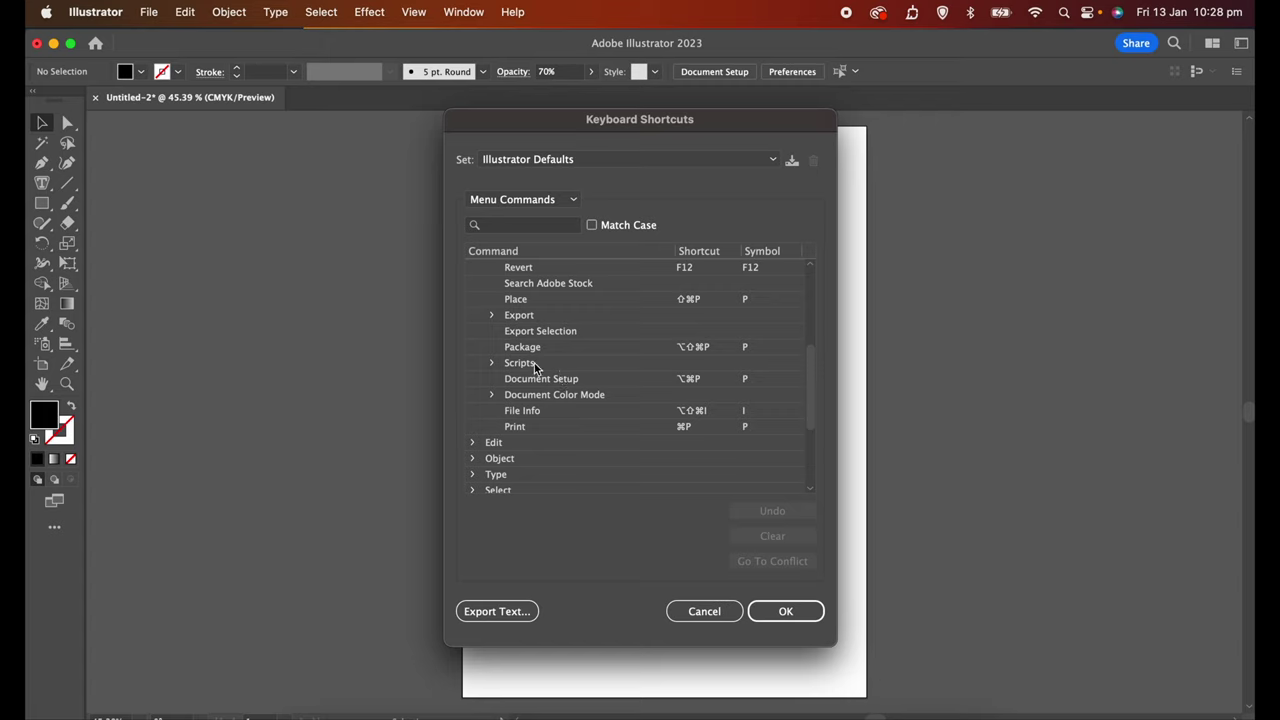
pyautogui.click(491, 315)
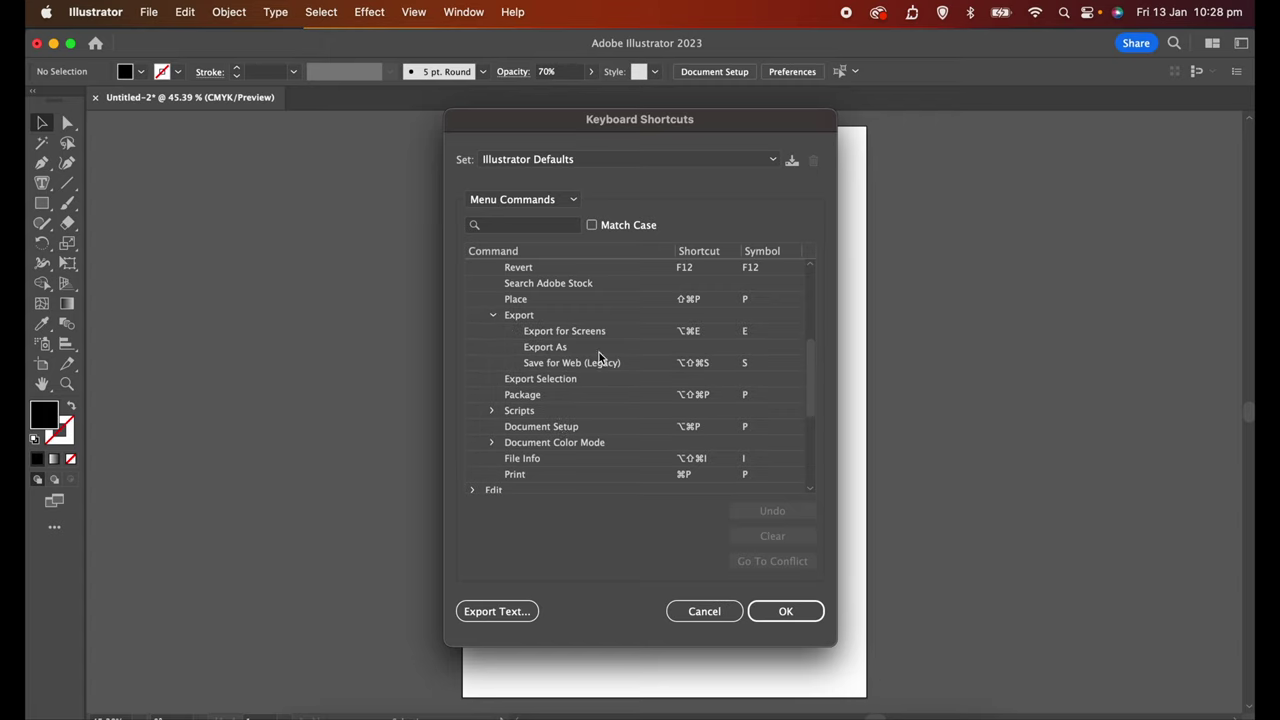
pyautogui.click(699, 348)
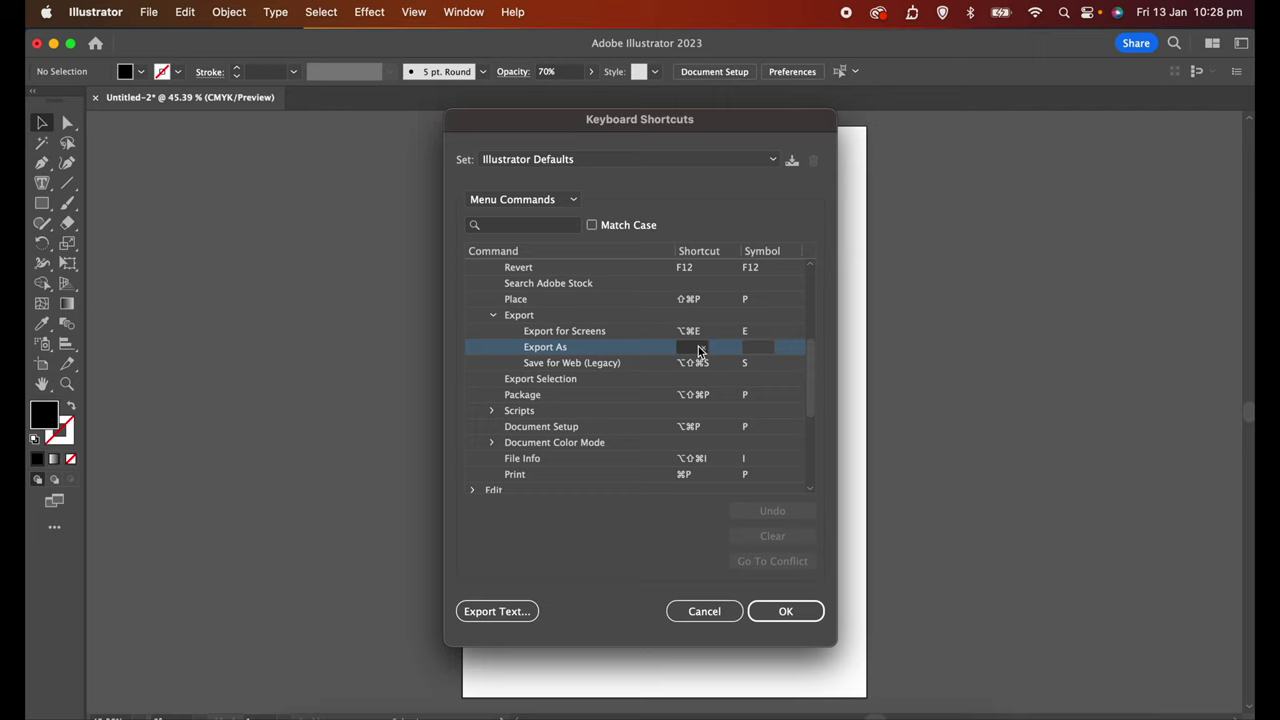
# Assign ⌘P to Export As, then undo it because it clashes with Print.
pyautogui.click(694, 350)
pyautogui.press('cmd+p')
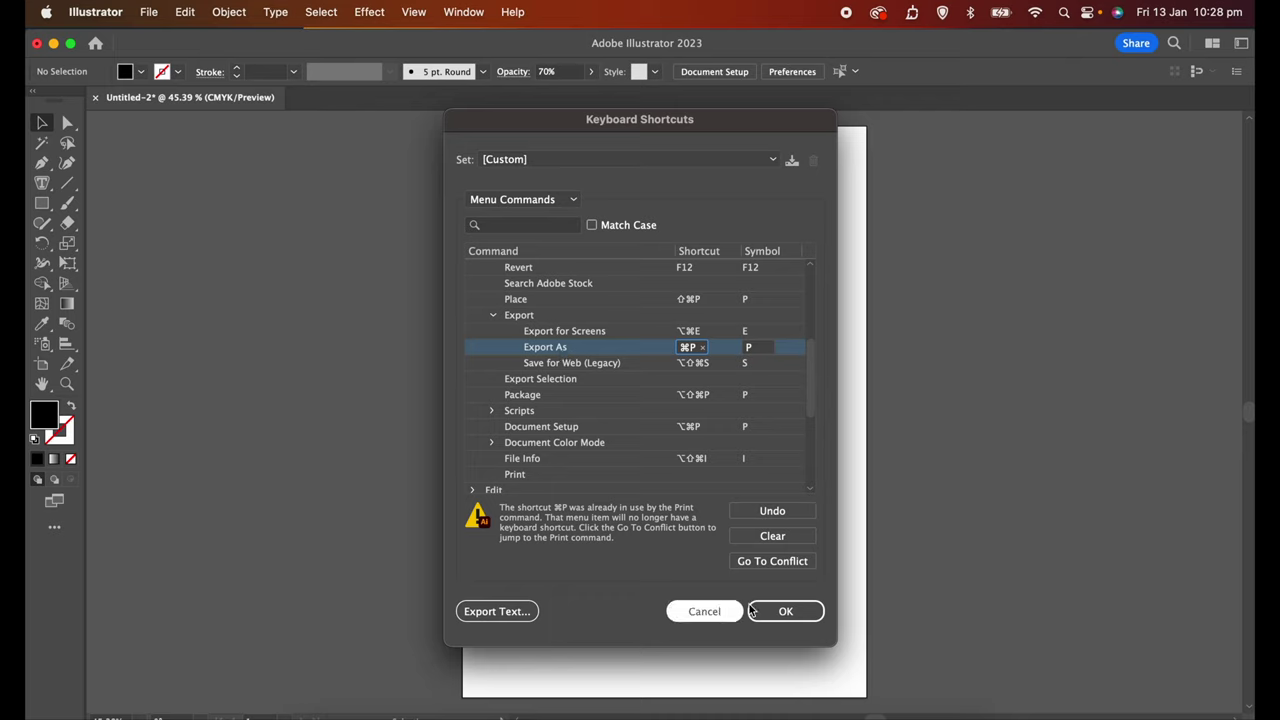
pyautogui.click(773, 513)
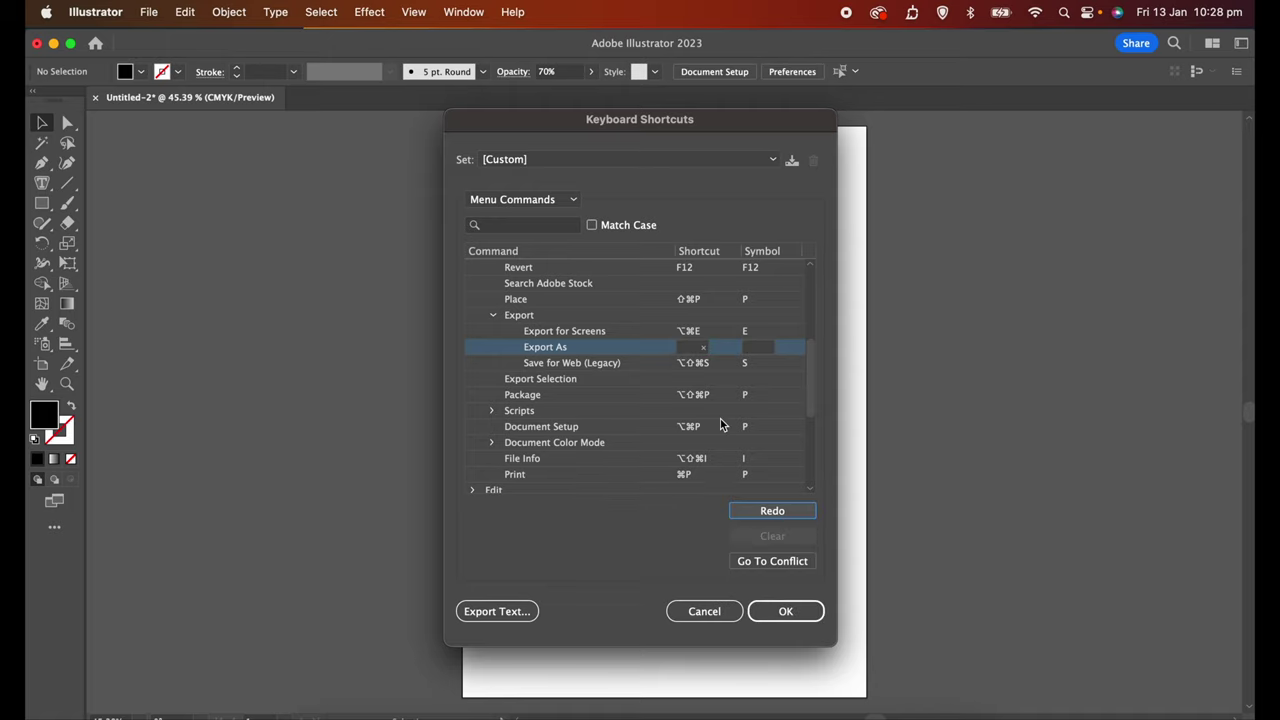
# Assign the unused shortcut ⌘9 to Export As.
pyautogui.click(692, 350)
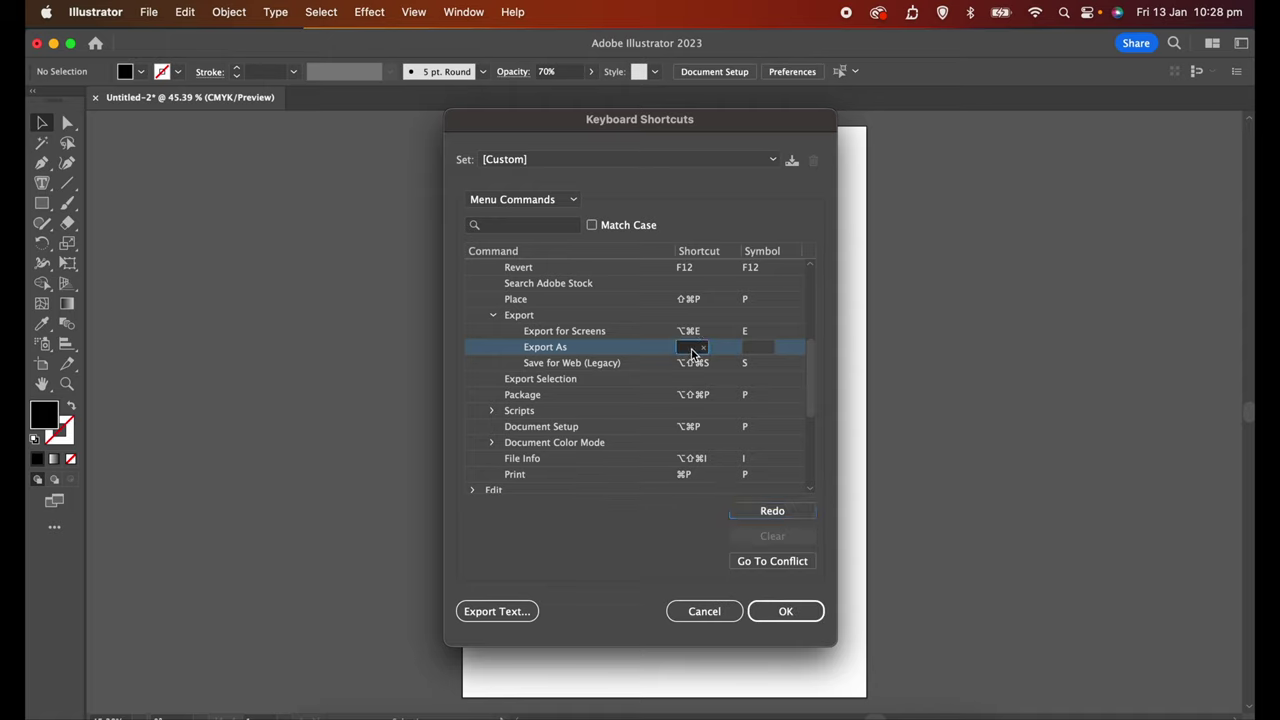
pyautogui.press('super+9')
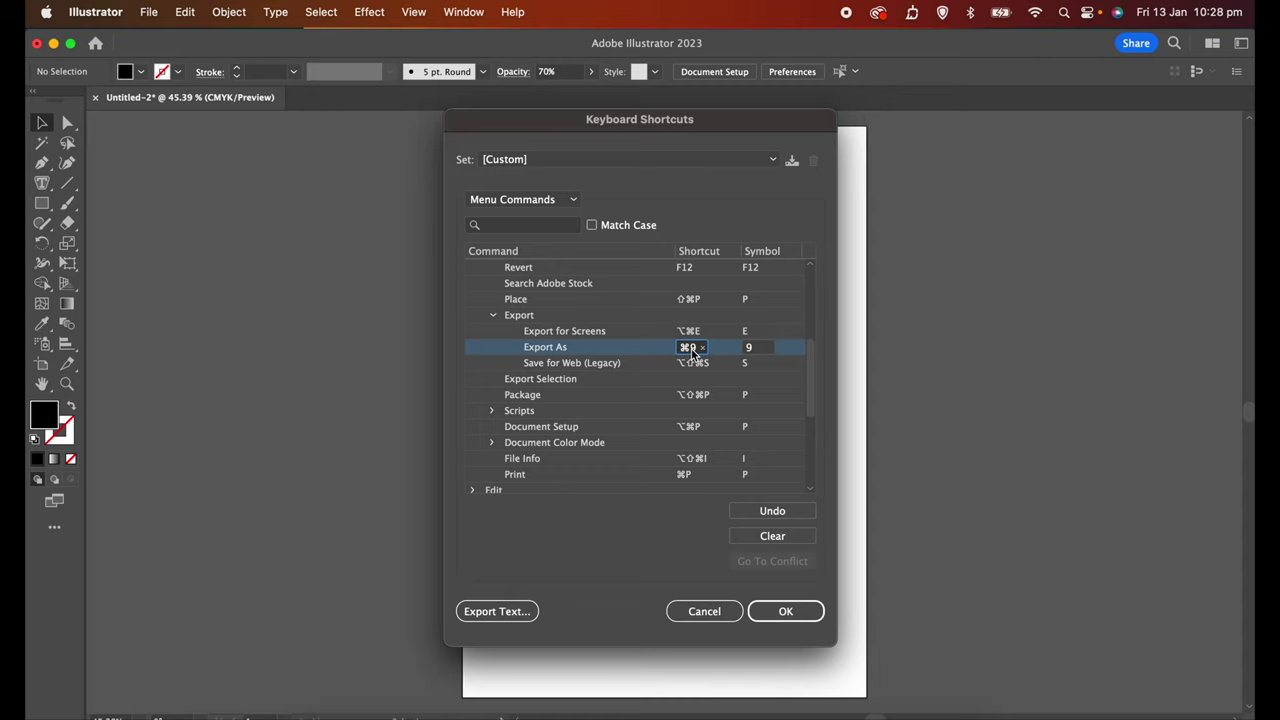
pyautogui.click(643, 557)
# Accept the changes and save the keyset as 'Keyboard Shortcuts 2'.
pyautogui.click(797, 611)
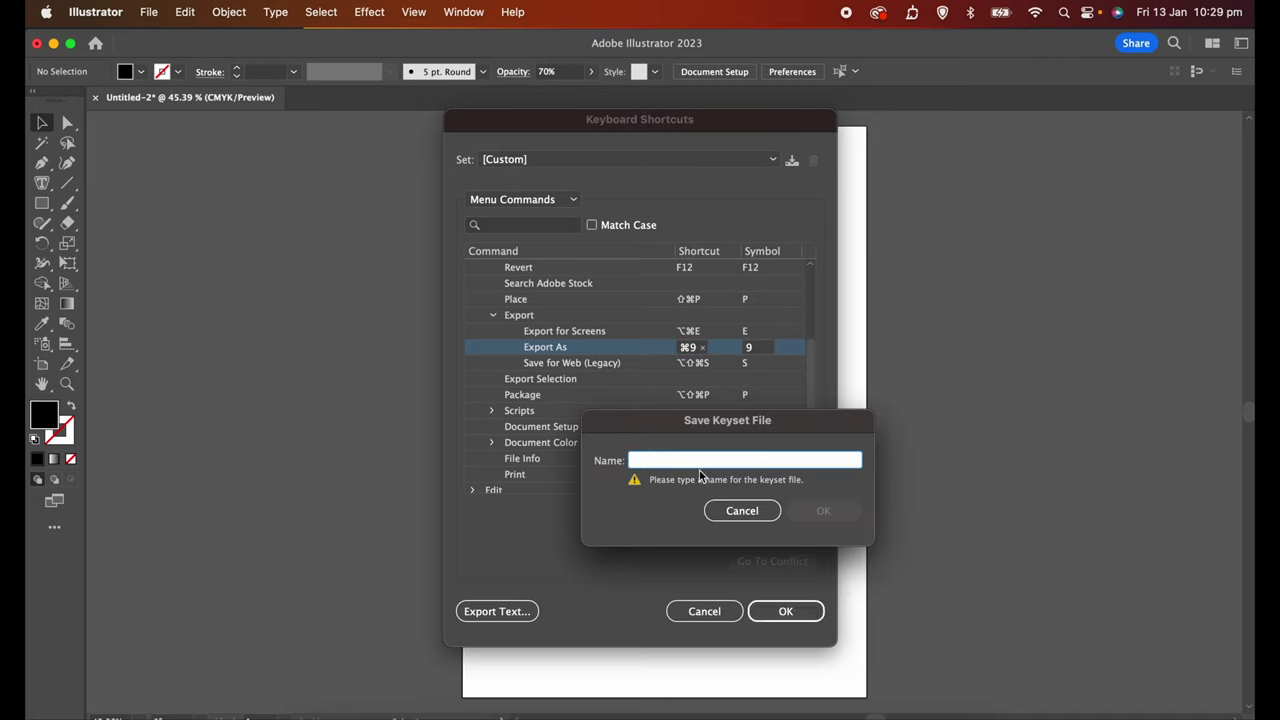
pyautogui.write('Ke')
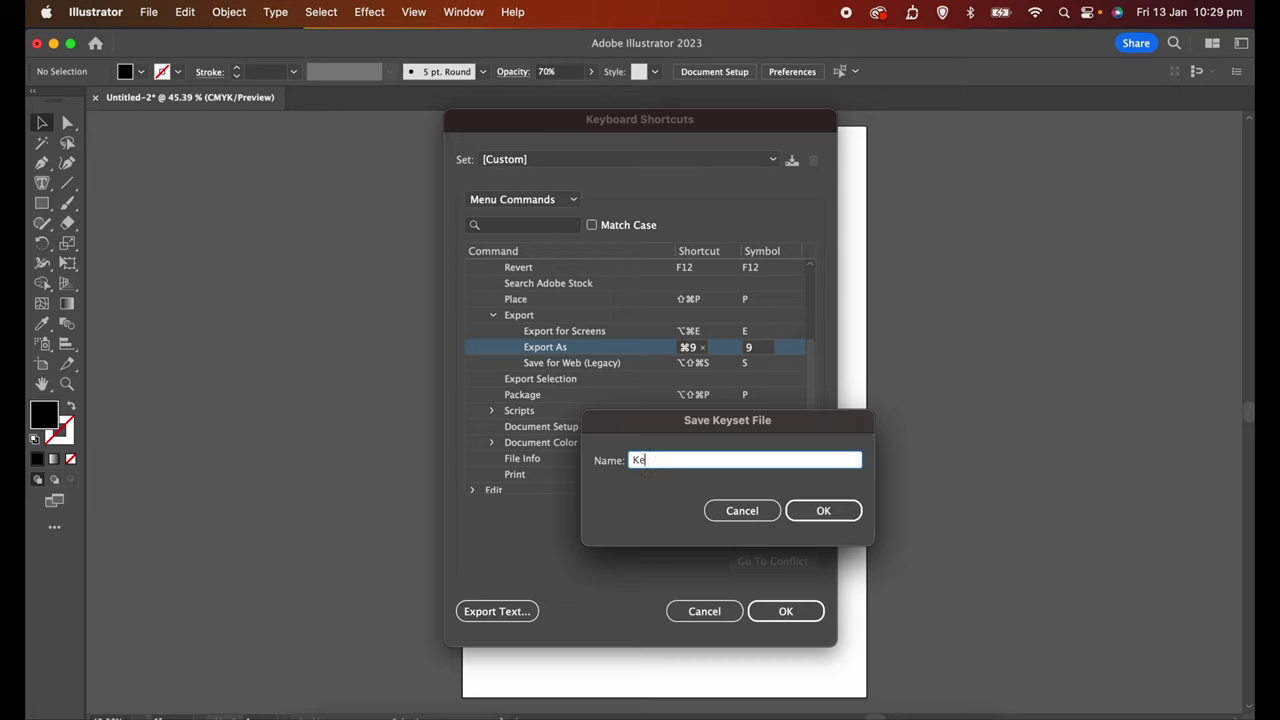
pyautogui.write('yboard')
pyautogui.write('Shortcuts 2')
pyautogui.click(823, 511)
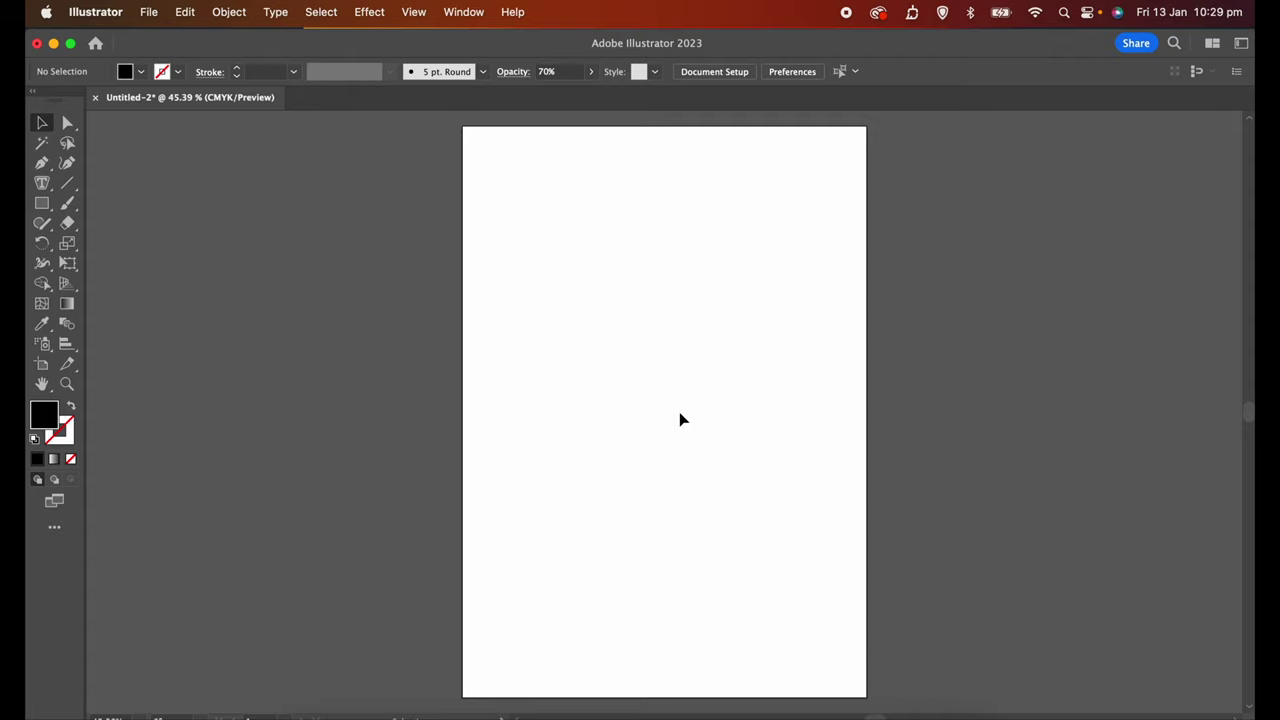
# Test the new Export As shortcut, then cancel the Export dialog it opens.
pyautogui.press('super+shift+e')
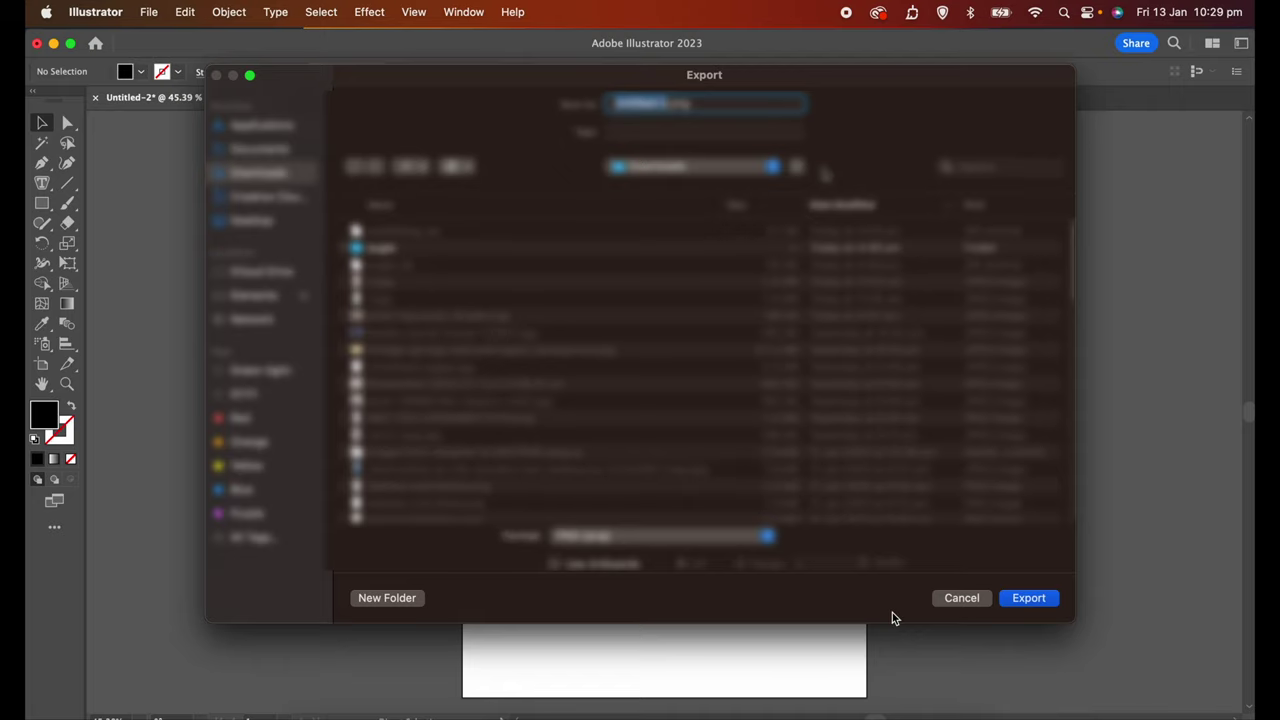
pyautogui.click(955, 597)
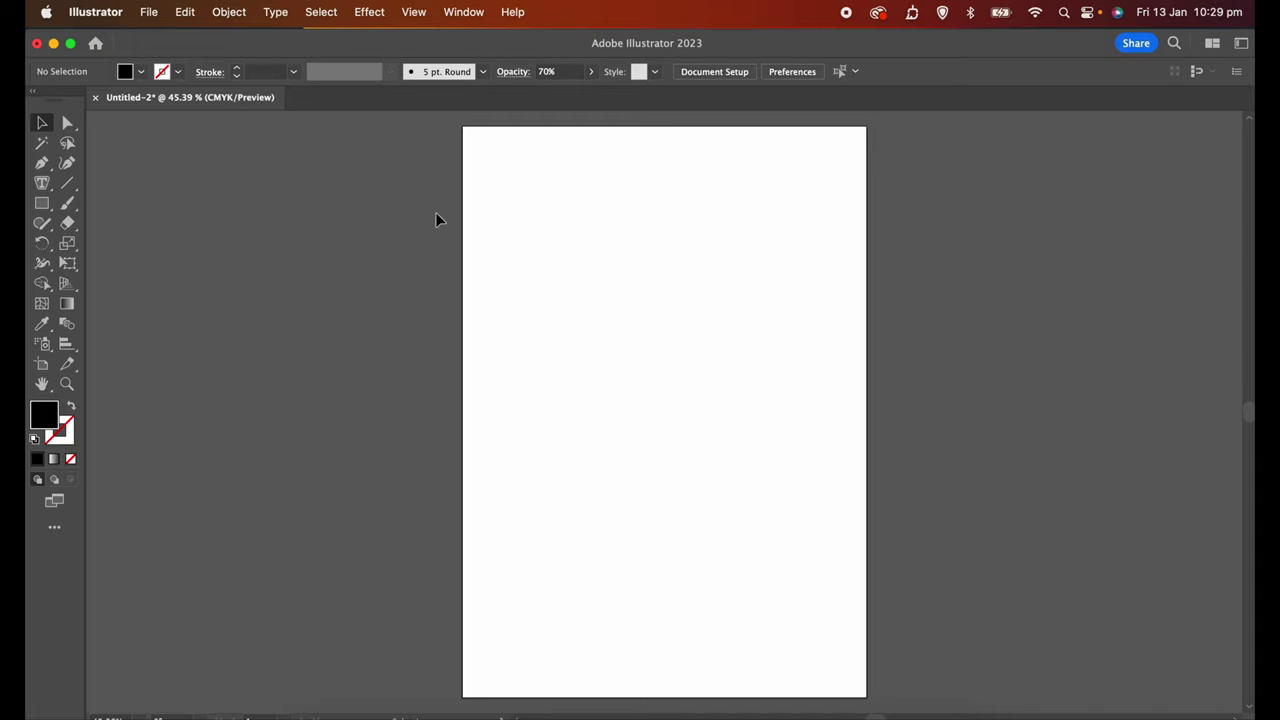
# Reopen Keyboard Shortcuts, select the Illustrator Defaults set, and confirm with OK.
pyautogui.click(185, 12)
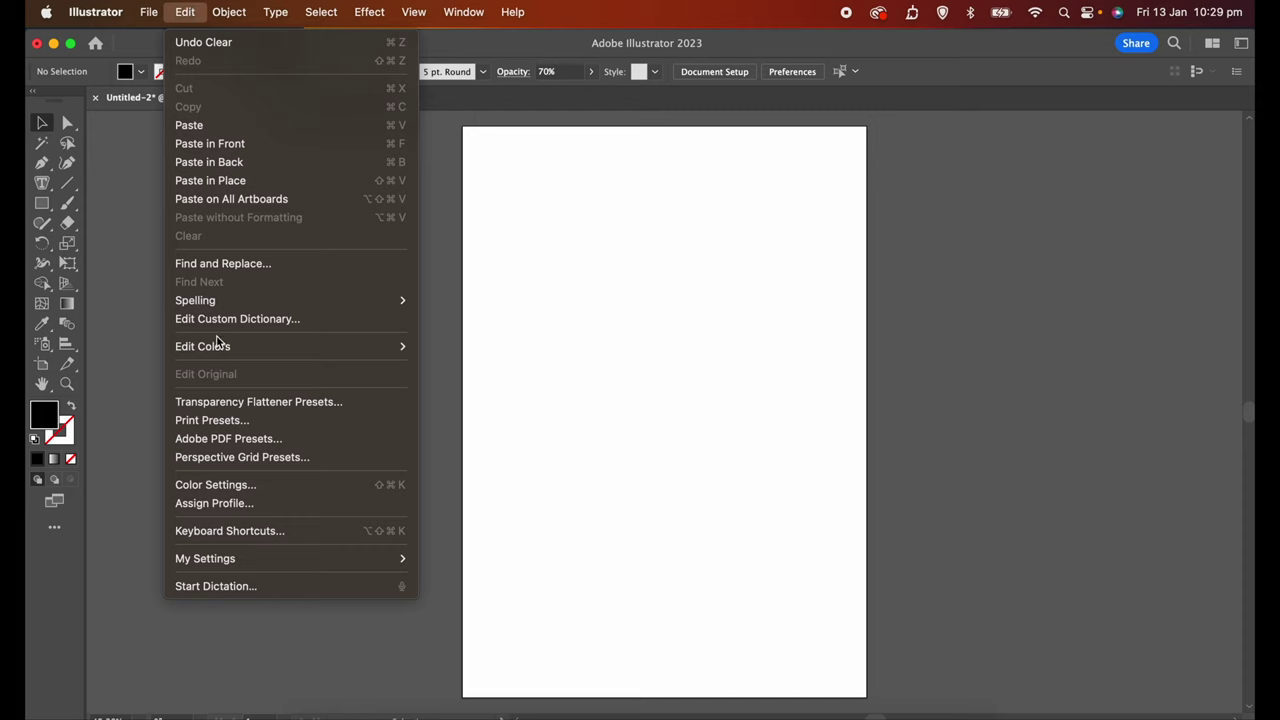
pyautogui.click(212, 540)
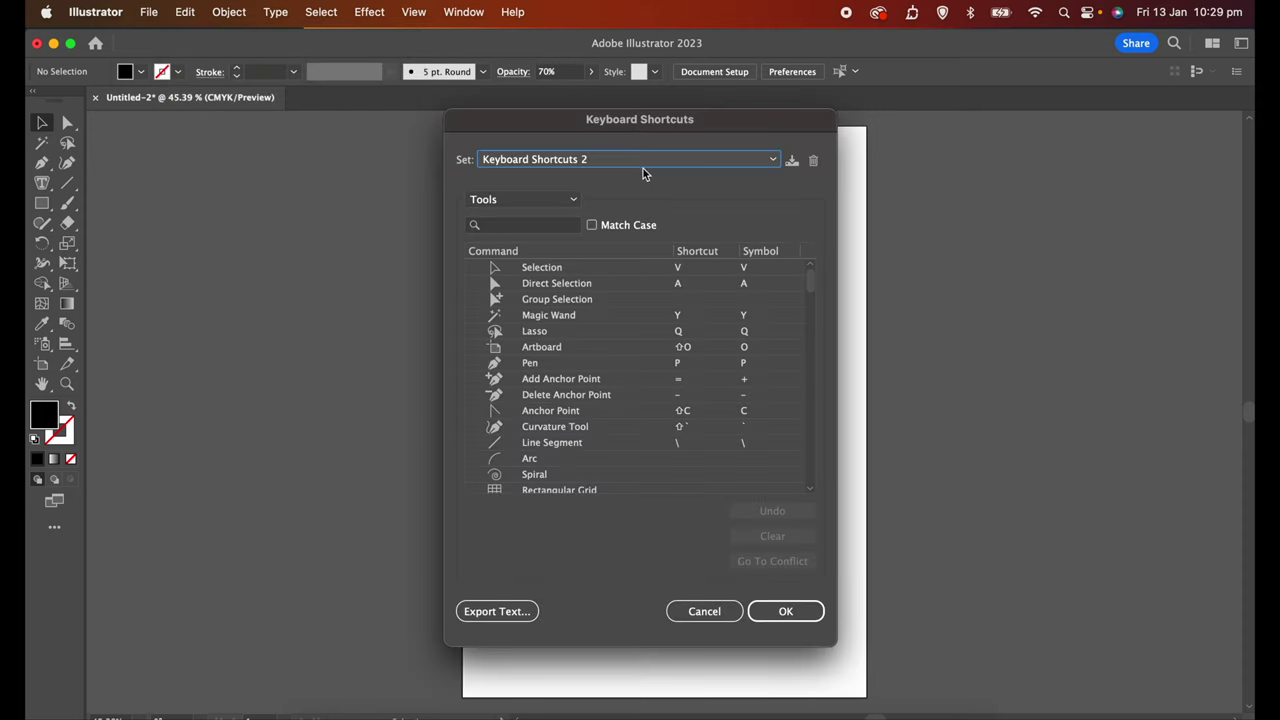
pyautogui.click(645, 163)
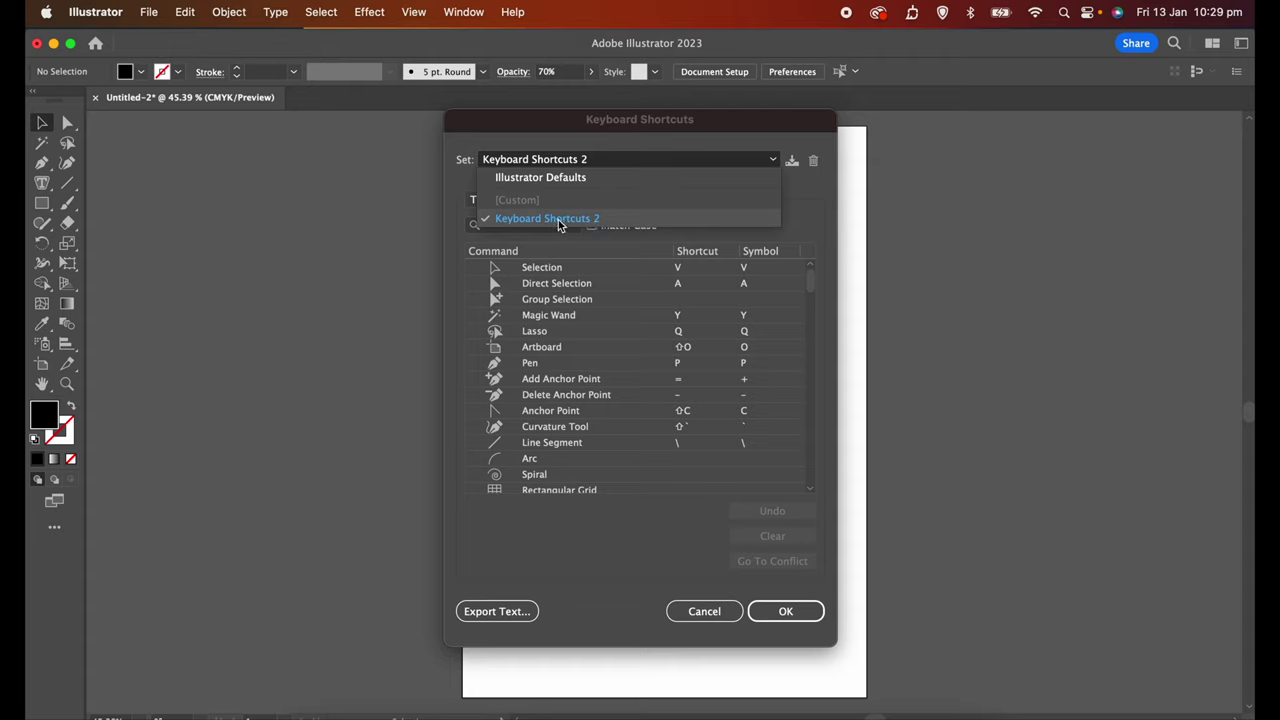
pyautogui.click(579, 178)
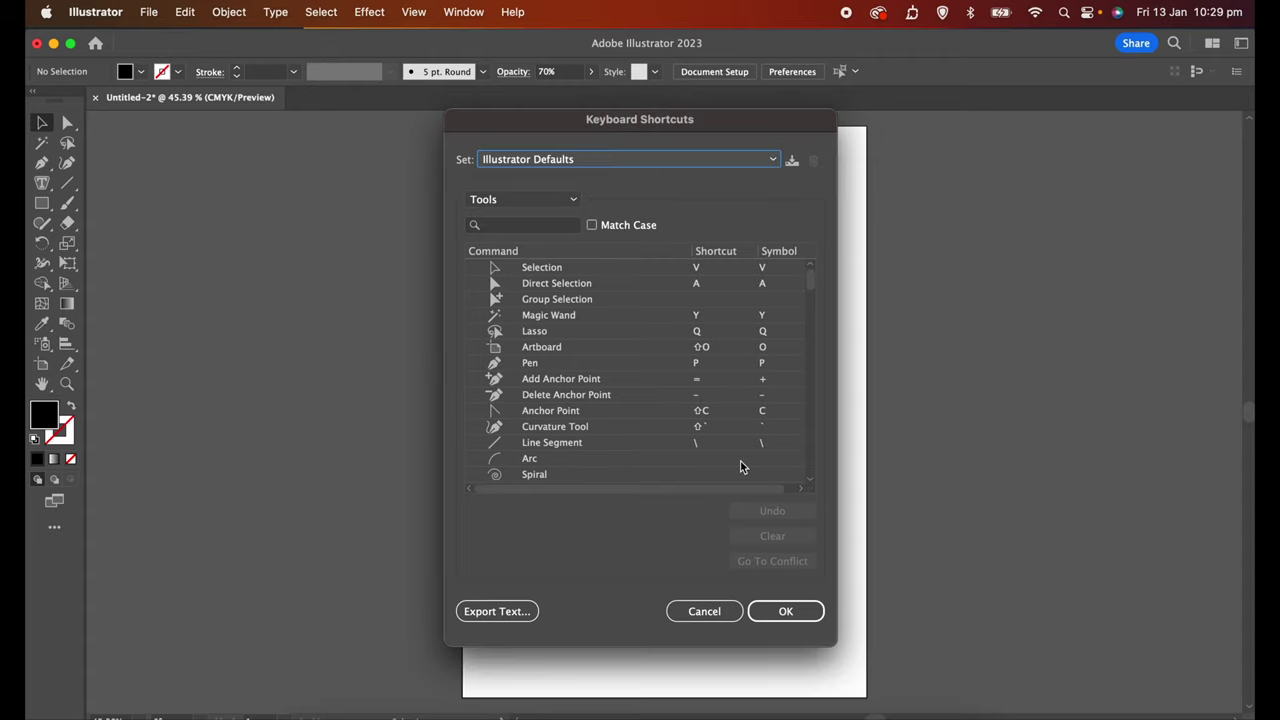
pyautogui.click(781, 611)
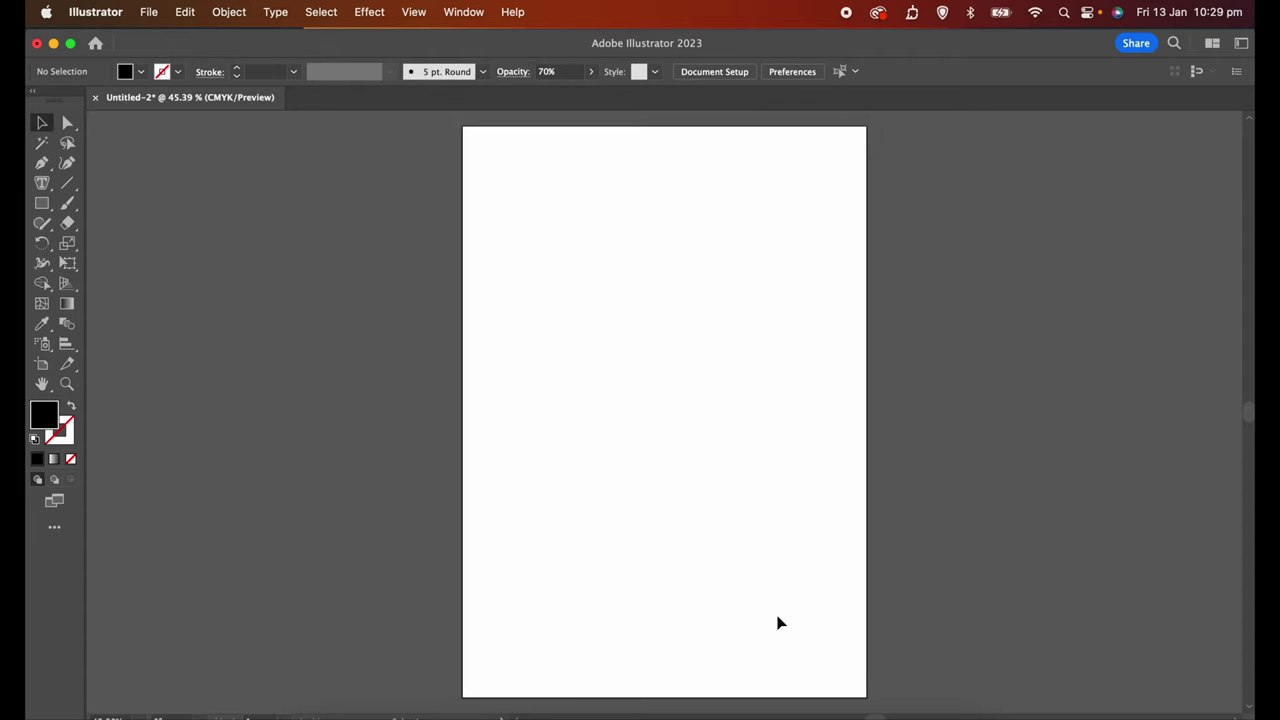